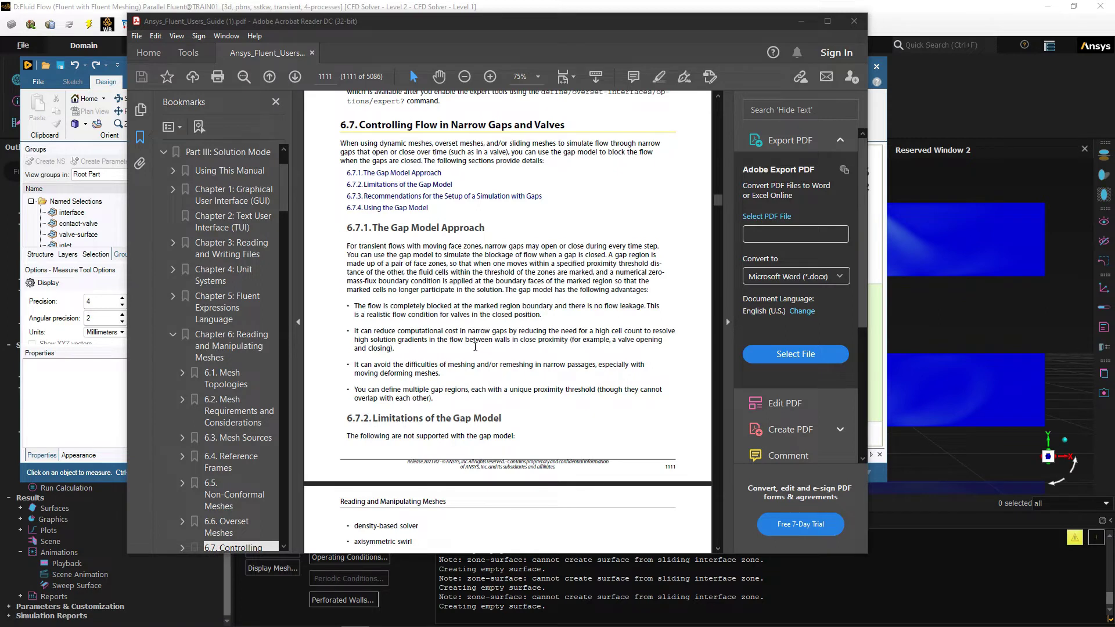
Scroll the user guide to page 1112, where the gap model limitations are listed
scroll(476, 346, "down", 10)
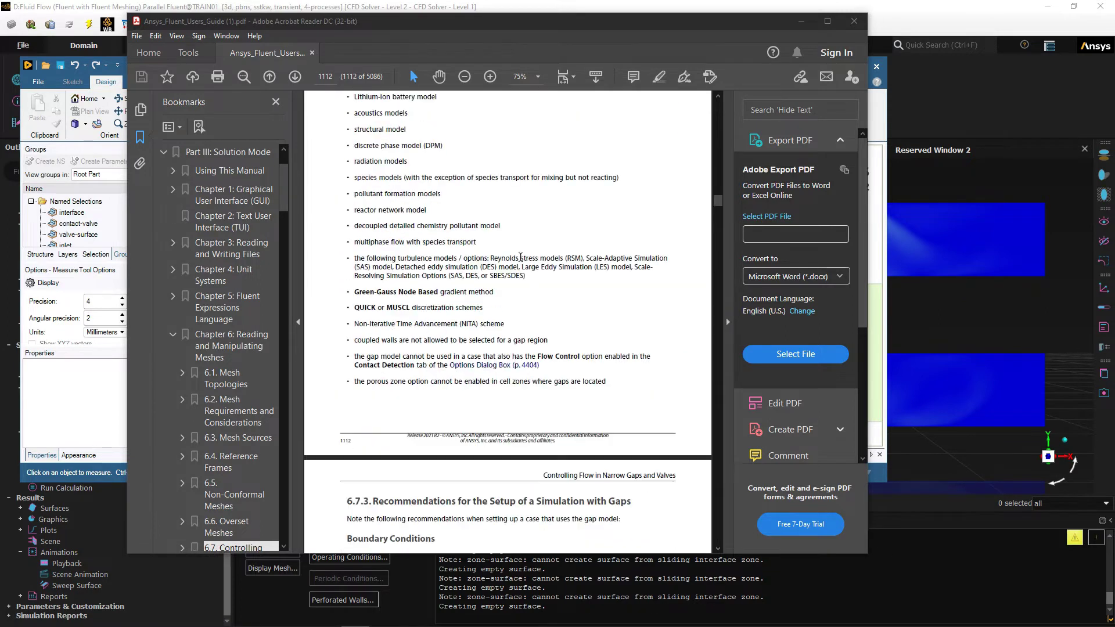
Scroll through 6.7.2 and 6.7.3 to Figure 6.72, the Gap Model dialog box, on page 1114
scroll(520, 258, "down", 5)
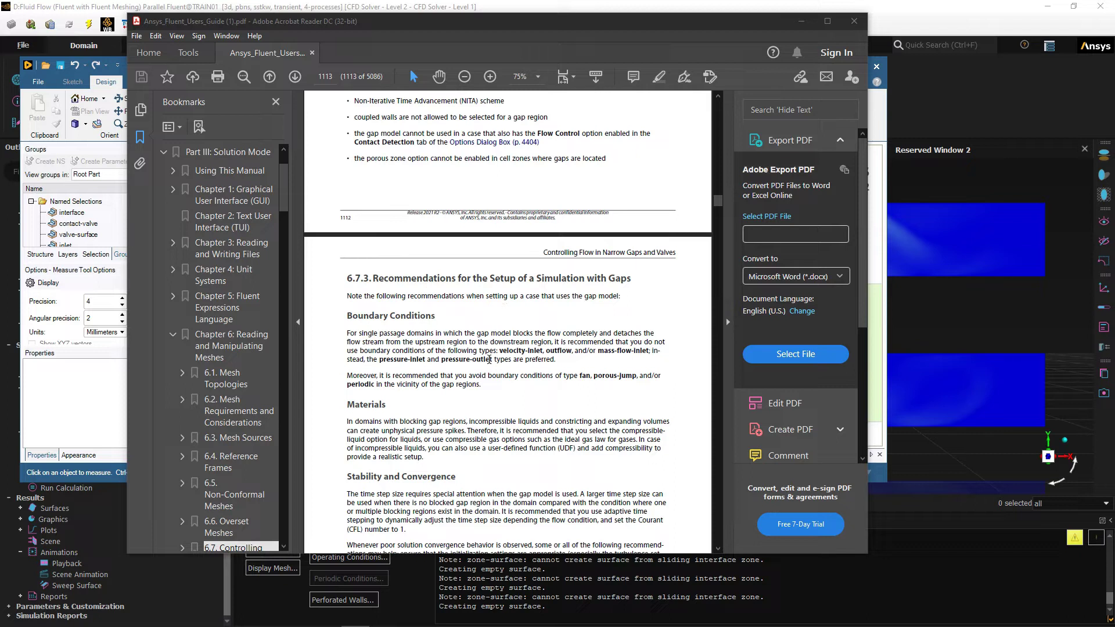
scroll(487, 360, "down", 12)
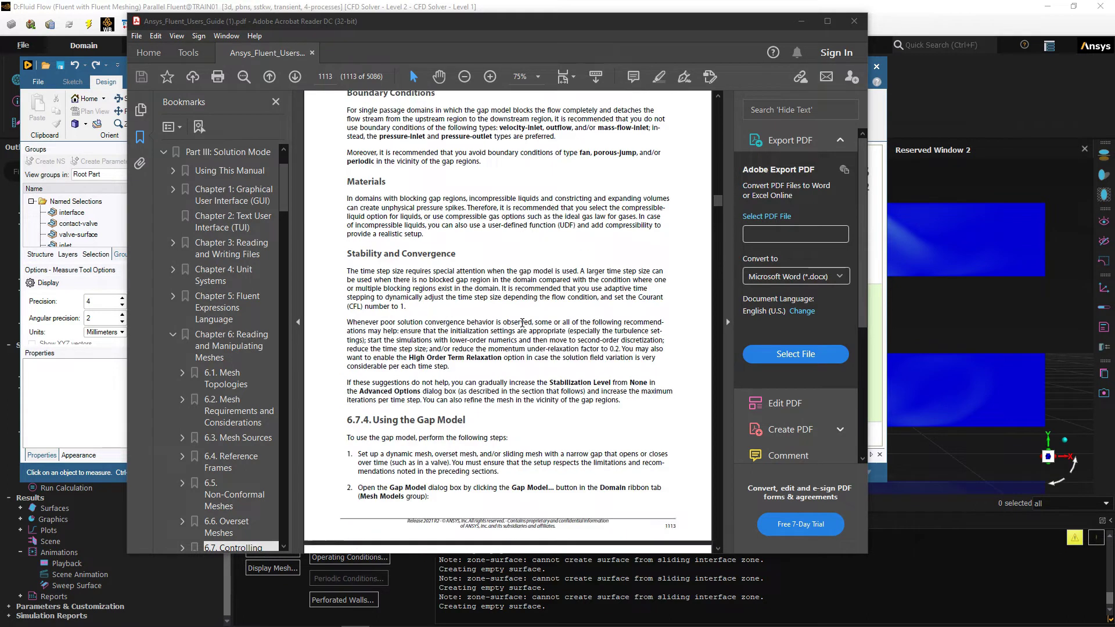
scroll(402, 356, "down", 1)
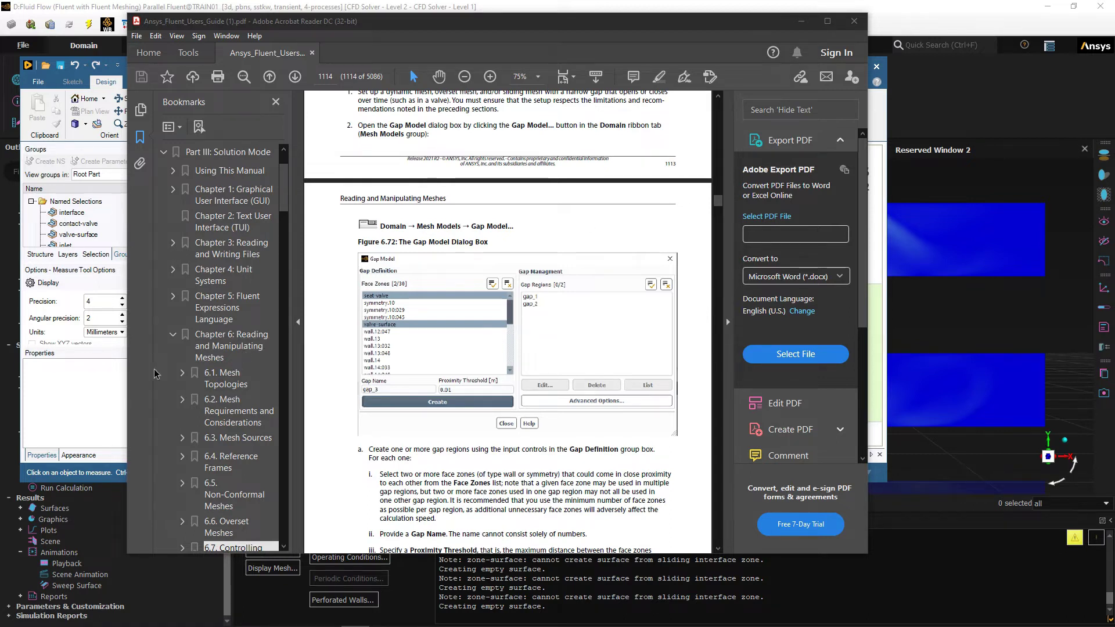
Bring up the Y-shaped valve channel in SpaceClaim and select the lower circular valve face
left_click(115, 387)
scroll(542, 300, "down", 5)
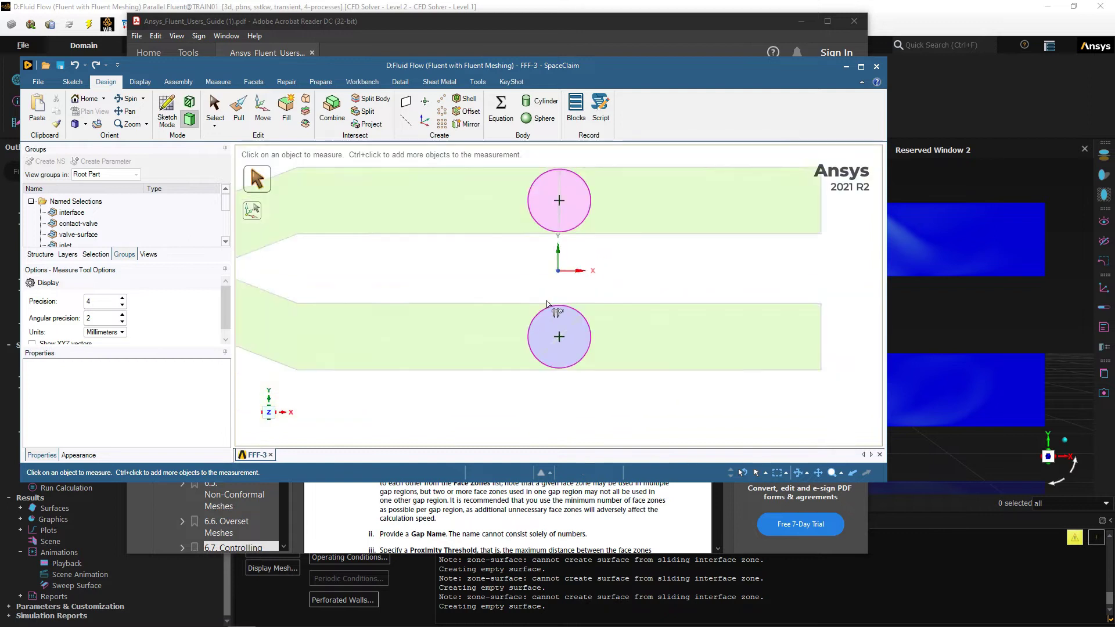
scroll(542, 300, "down", 2)
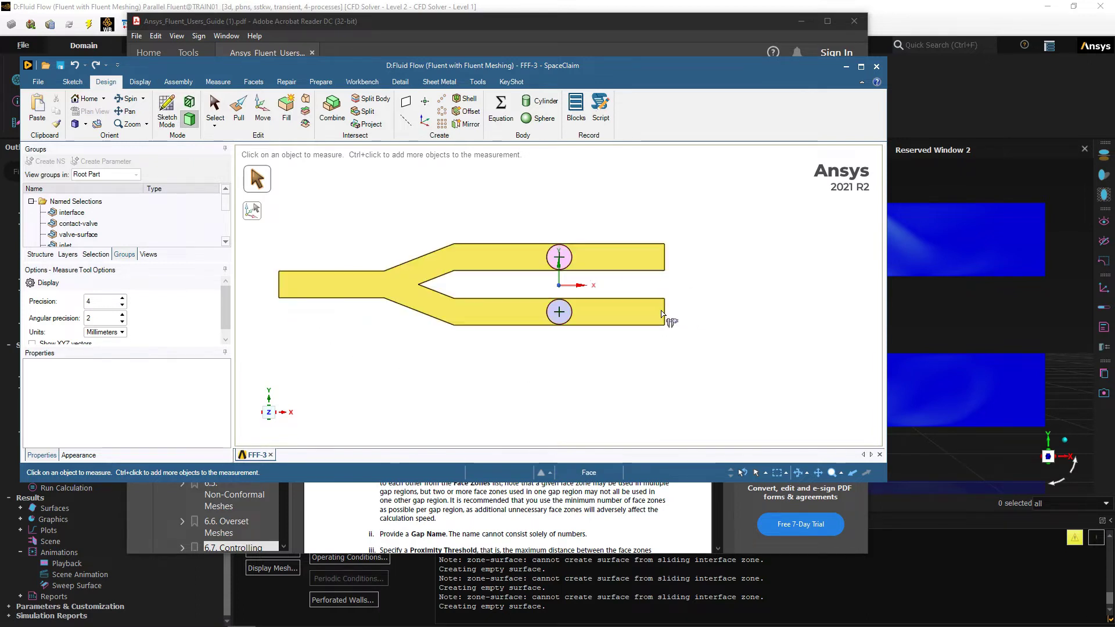
scroll(568, 353, "up", 10)
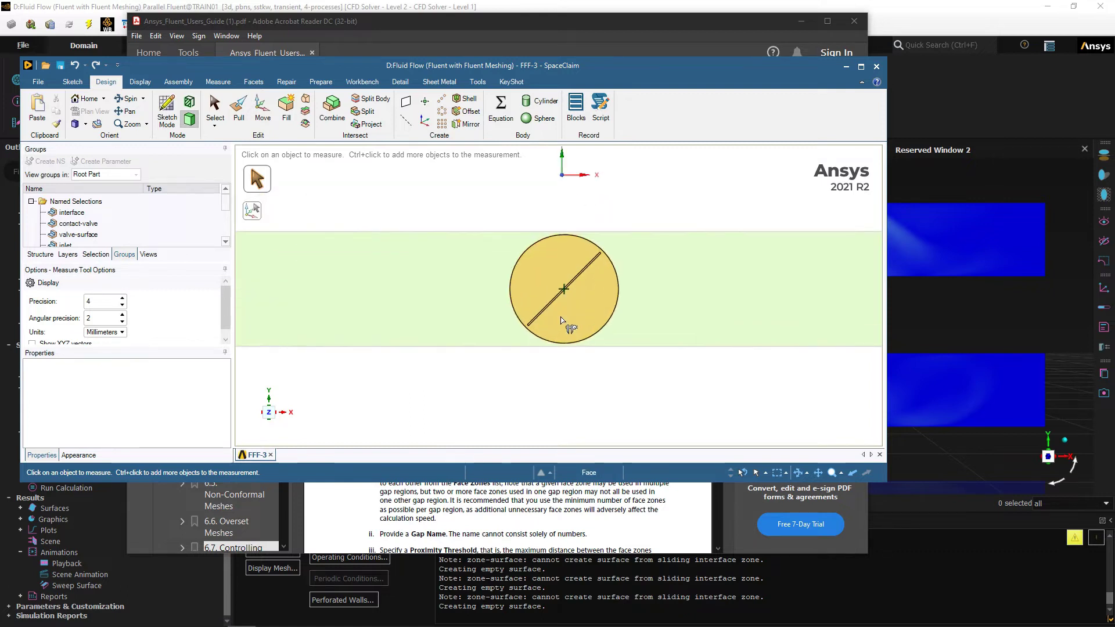
left_click(569, 358)
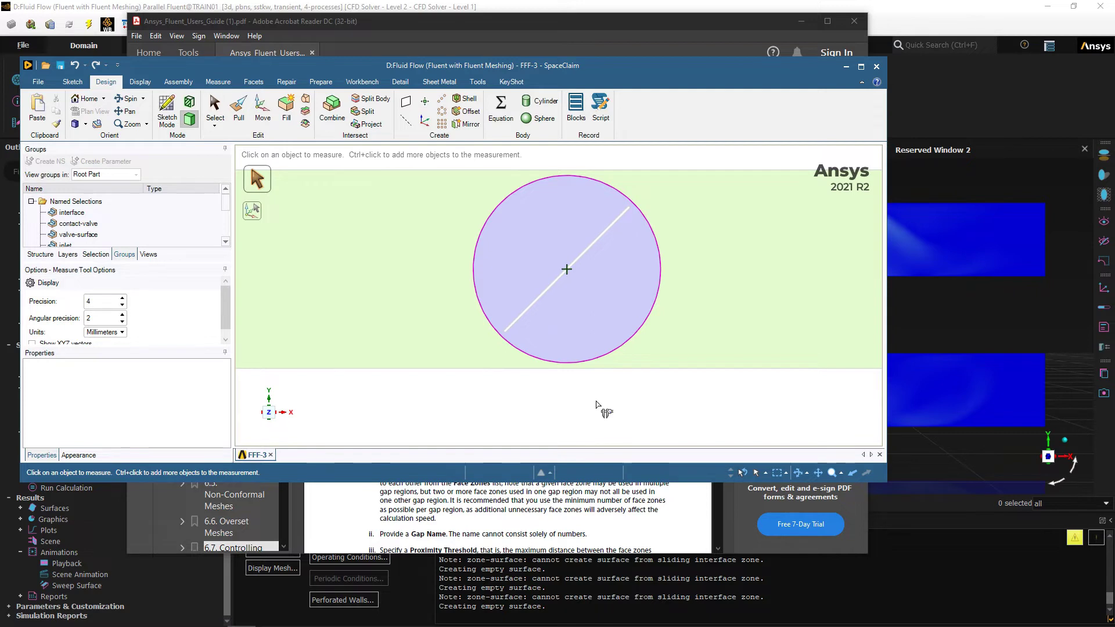
Orbit the model, select the large circular valve face, and zoom in on its narrow slot
middle_click_drag(595, 407, 593, 294)
scroll(552, 264, "up", 3)
left_click(551, 265)
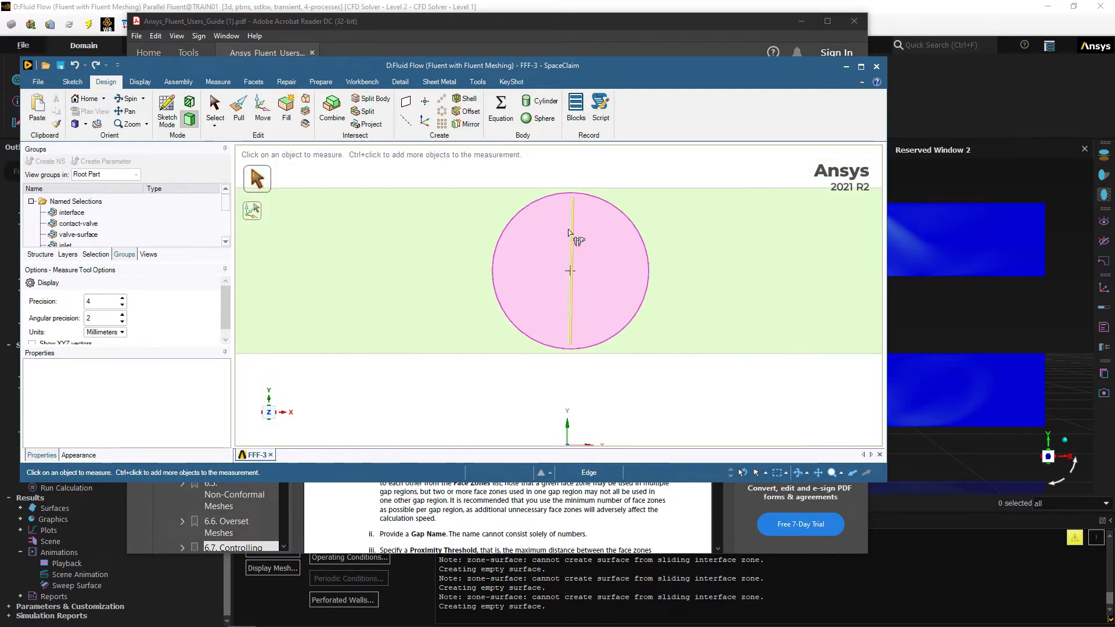
scroll(568, 365, "up", 2)
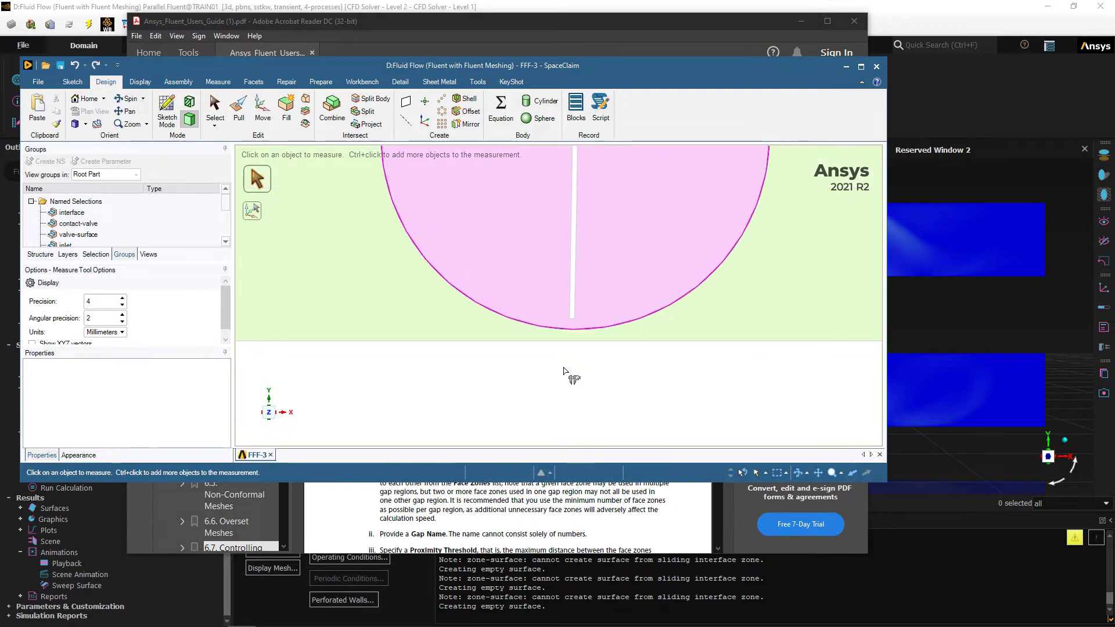
scroll(587, 355, "up", 2)
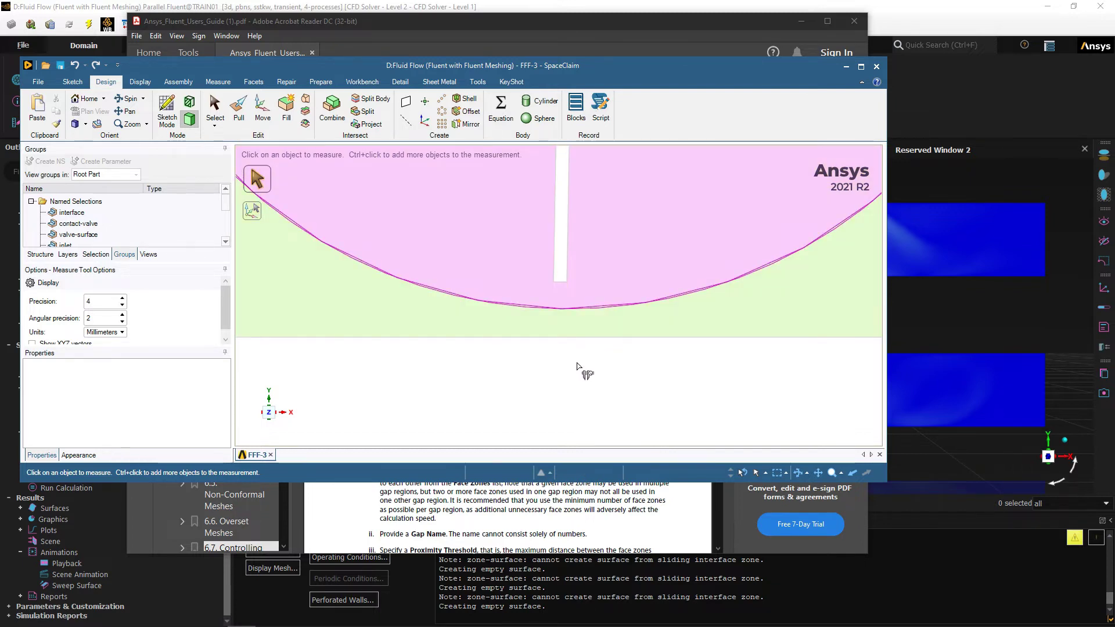
scroll(578, 292, "down", 4)
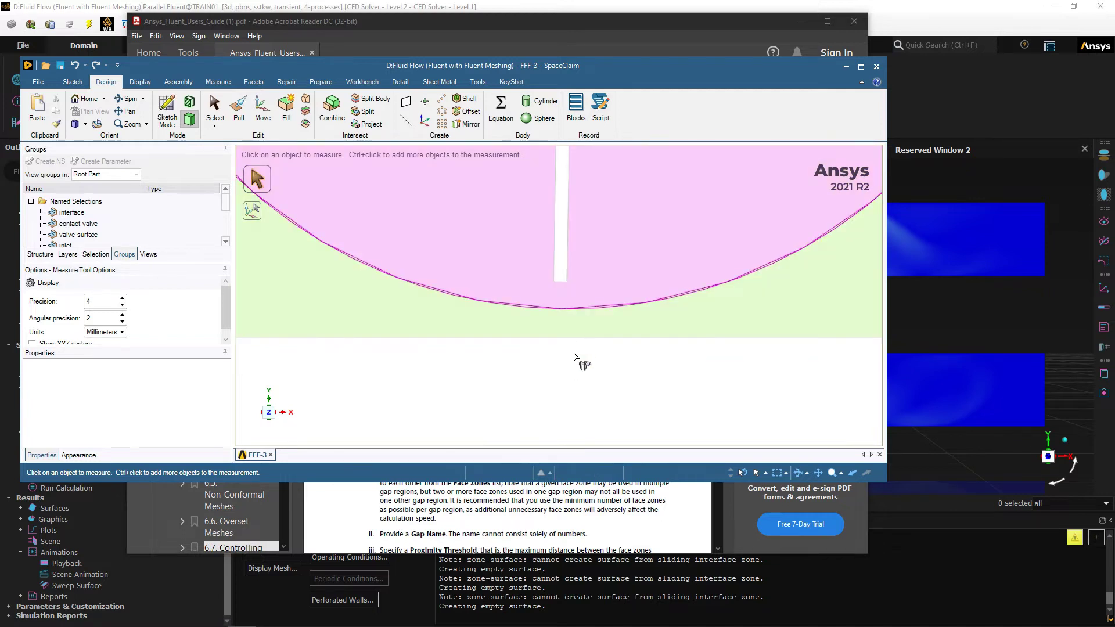
scroll(584, 366, "down", 1)
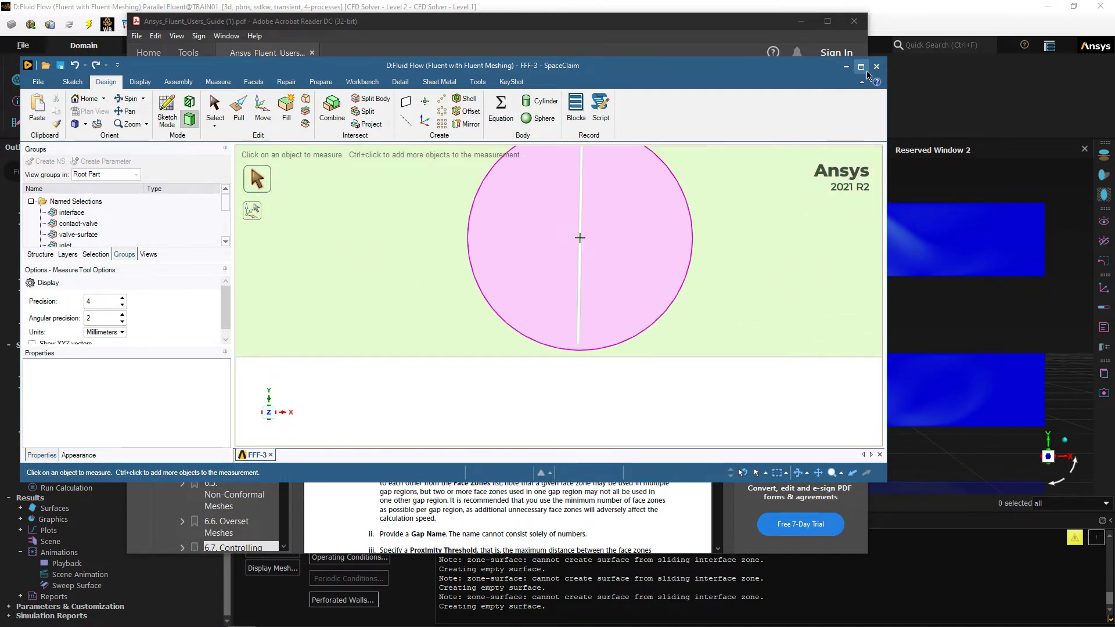
left_click(959, 101)
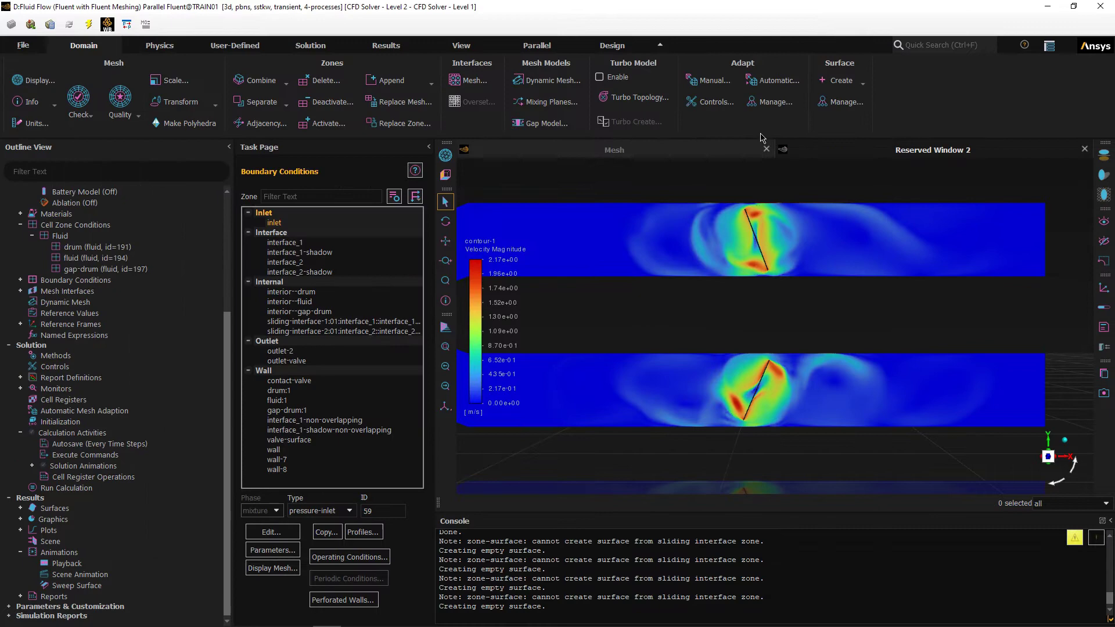
Display the valve mesh and review the drum zone's 100 rev/min mesh motion settings
left_click(673, 153)
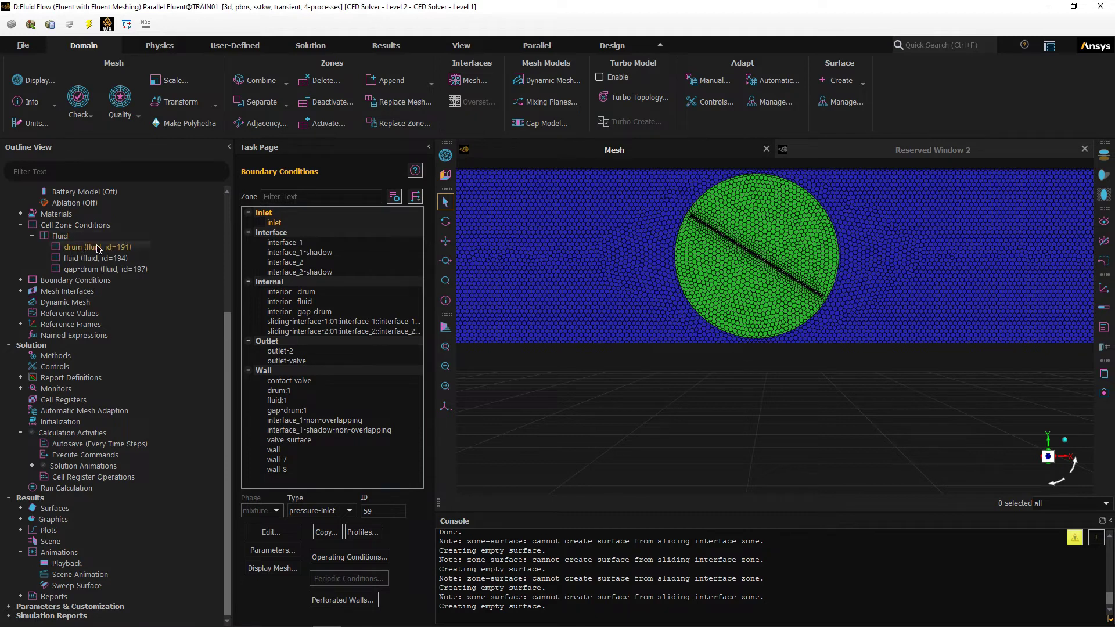
scroll(889, 334, "down", 2)
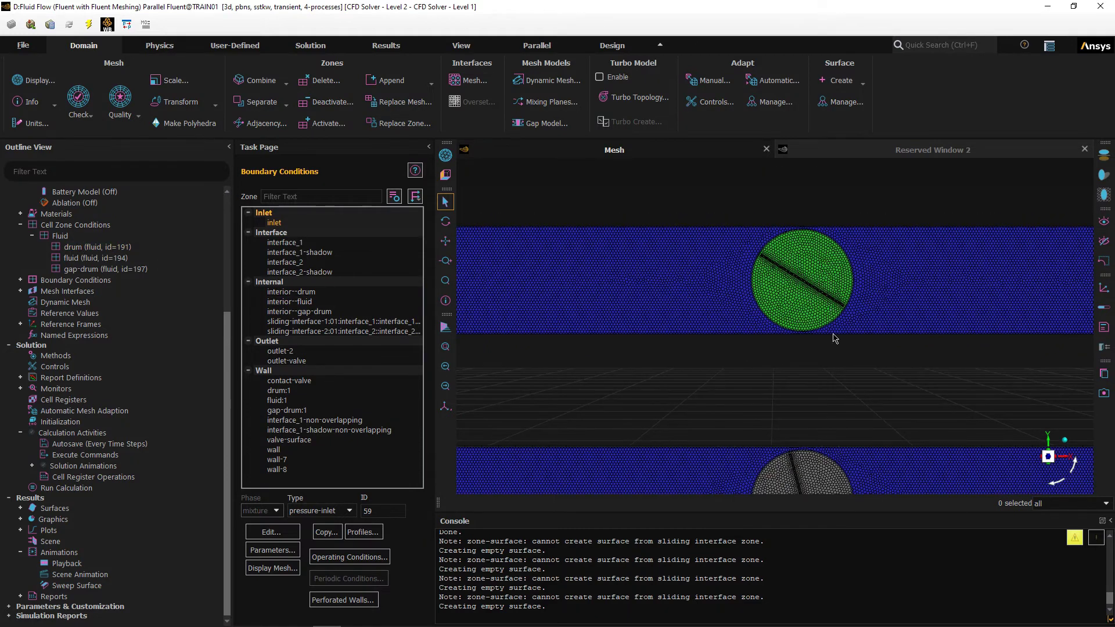
scroll(836, 339, "up", 1)
double_click(96, 247)
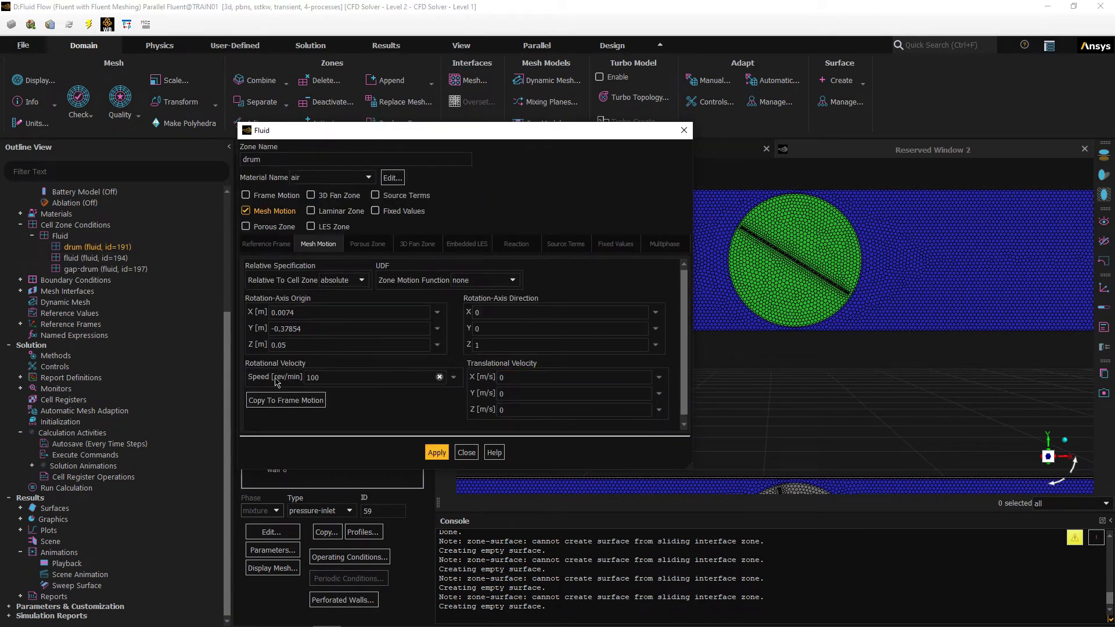
left_click(466, 452)
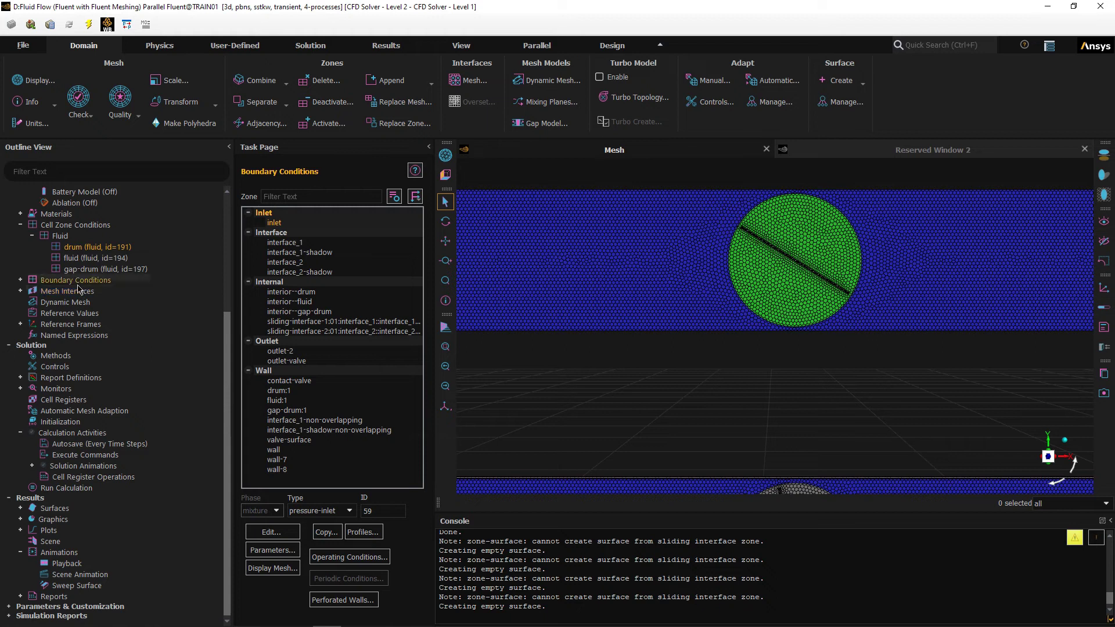
left_click(543, 124)
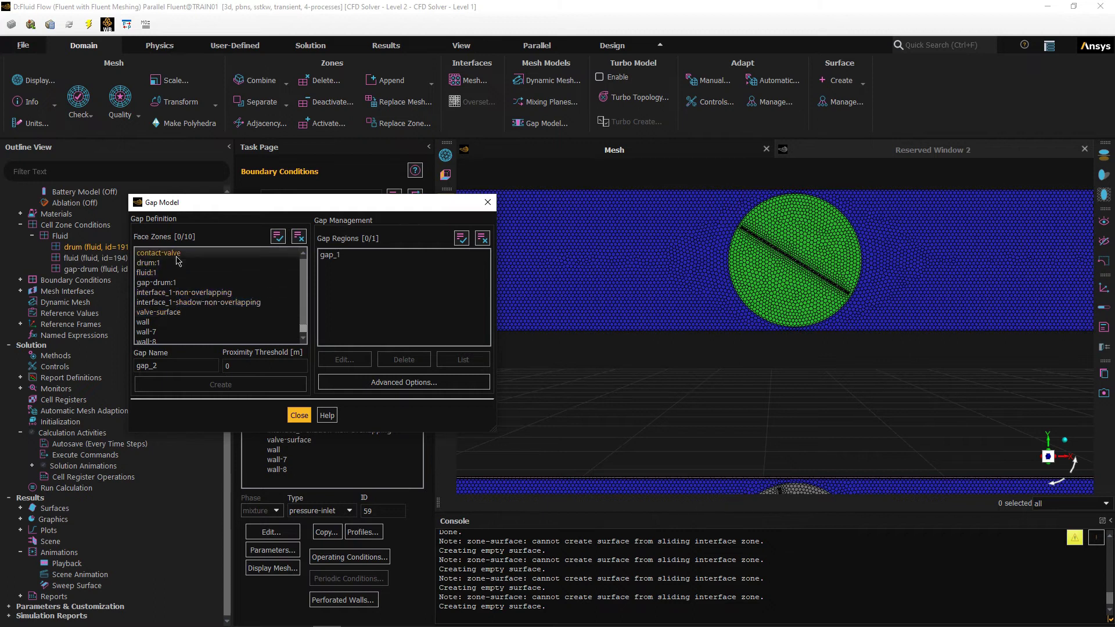
scroll(869, 283, "up", 5)
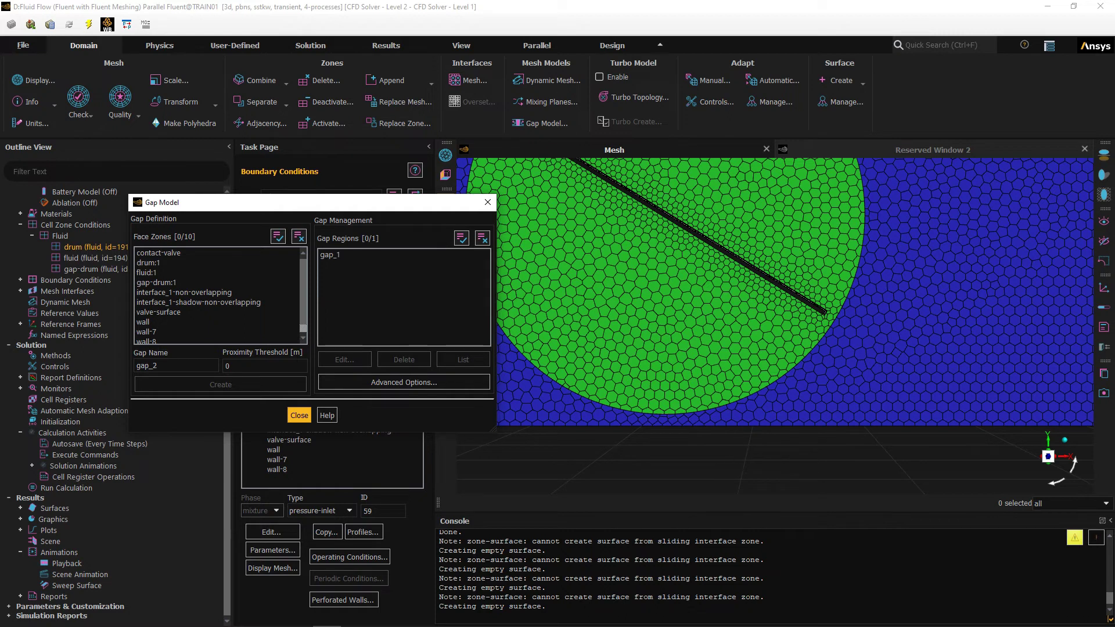
left_click(158, 254)
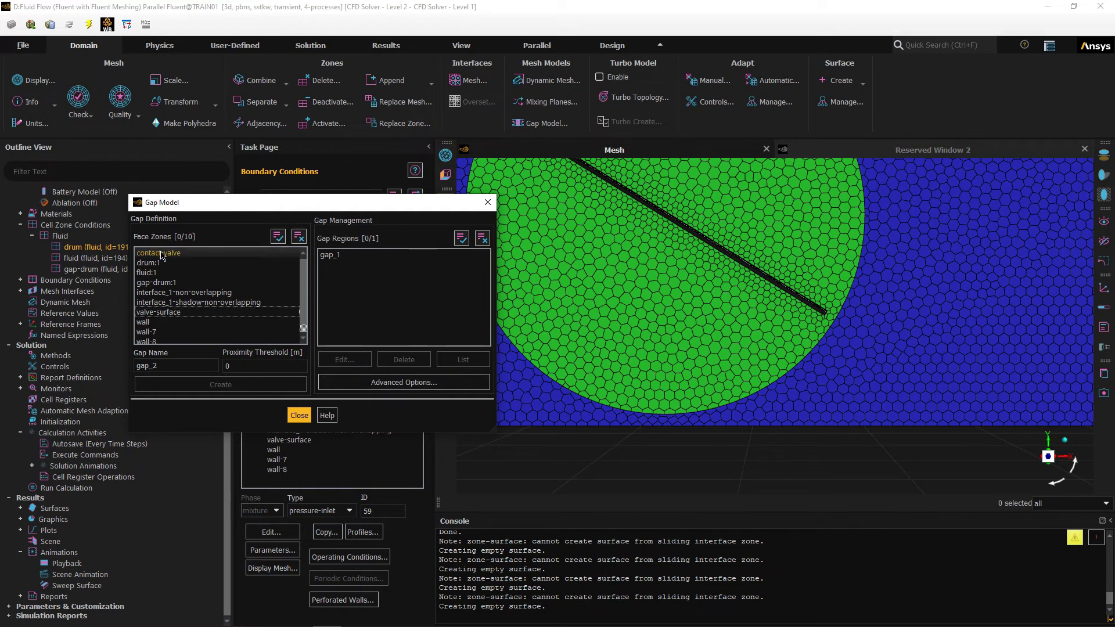
left_click(179, 313)
left_click(251, 363)
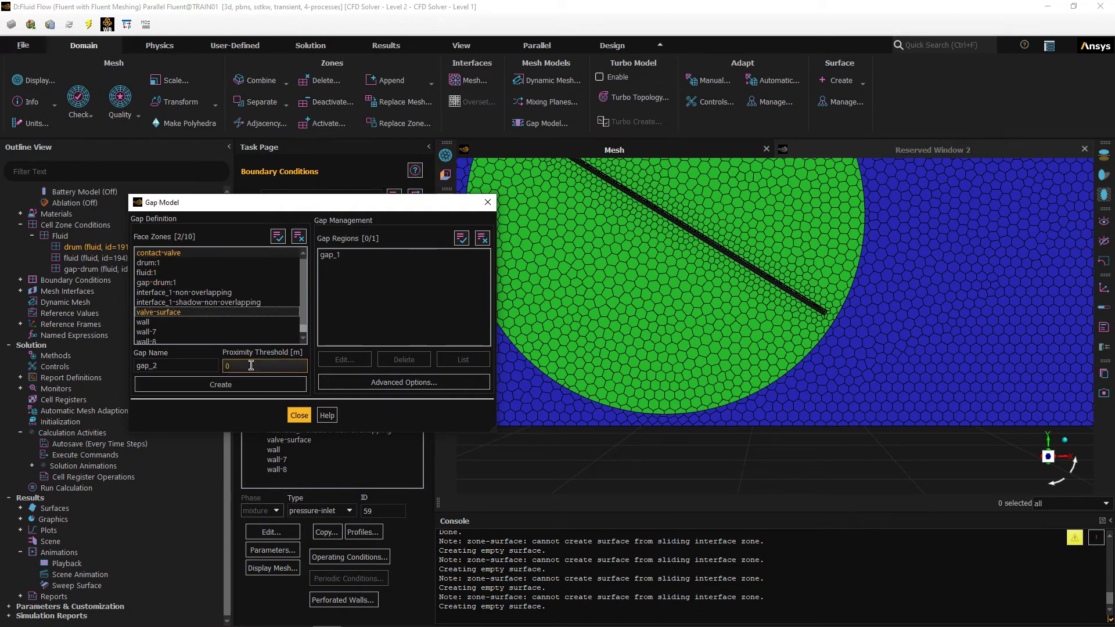
left_click(331, 255)
left_click(345, 360)
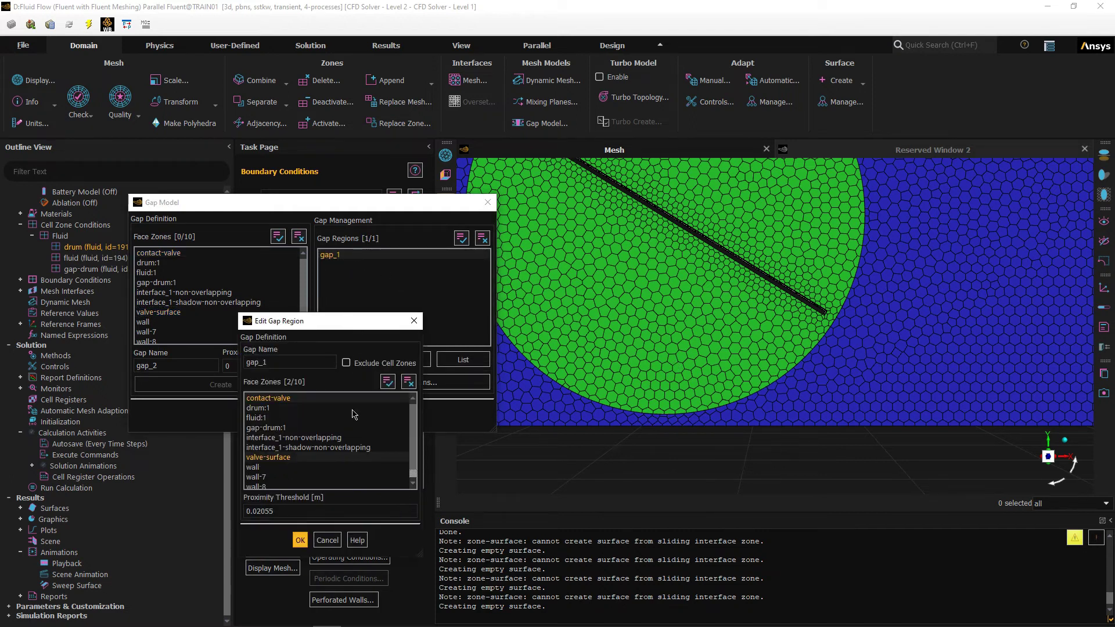
left_click(300, 514)
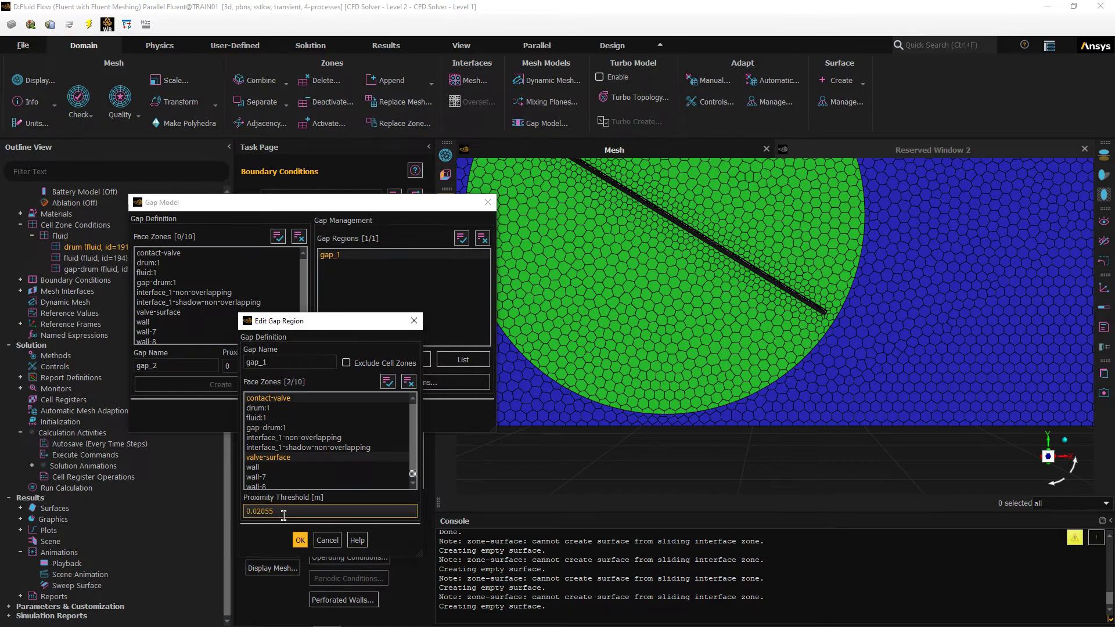
left_click(300, 540)
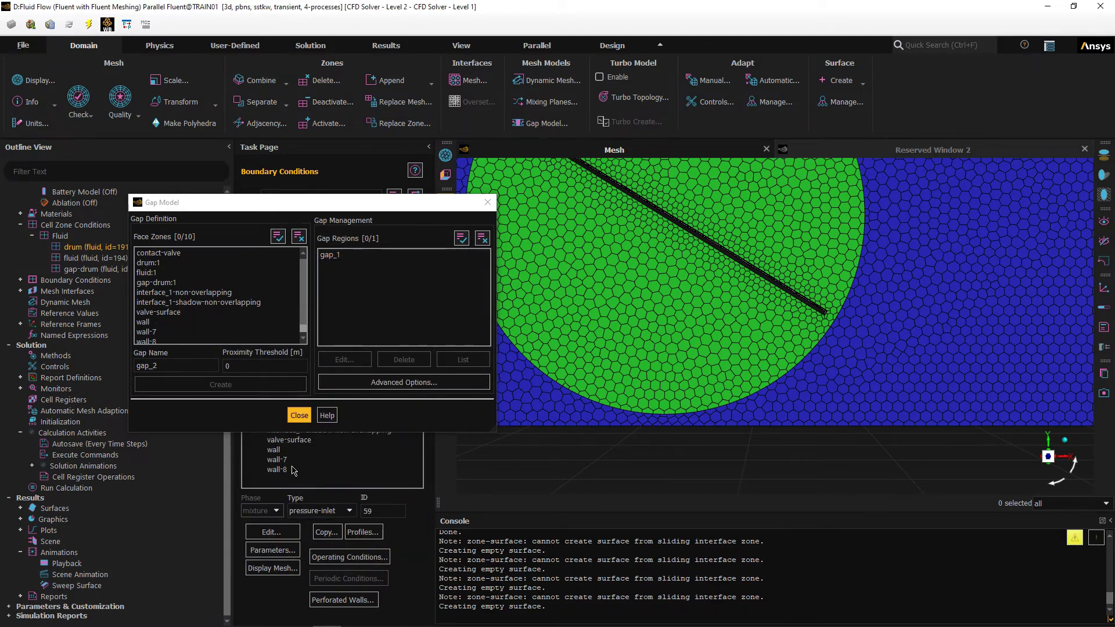
left_click(299, 413)
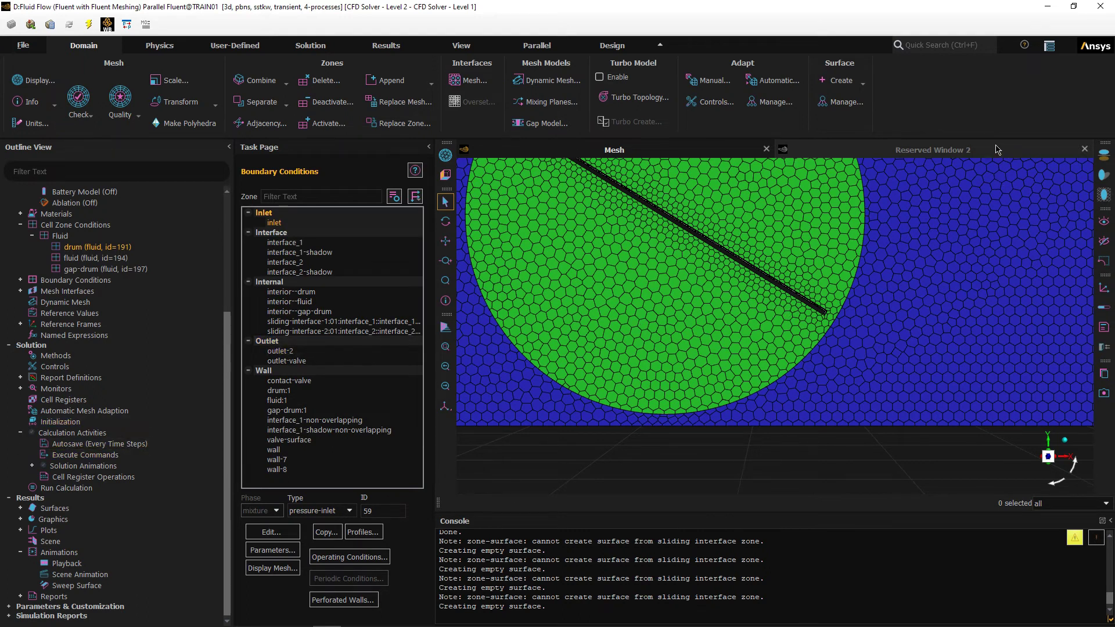
left_click(969, 151)
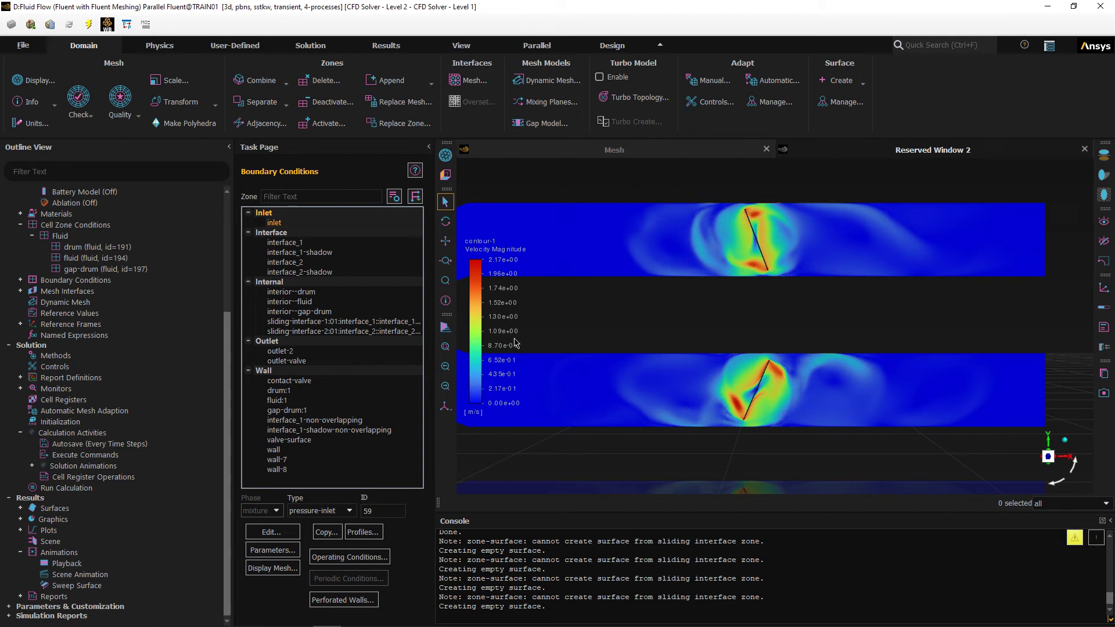
Open the Playback controls for the stored valve velocity contour animation
double_click(65, 564)
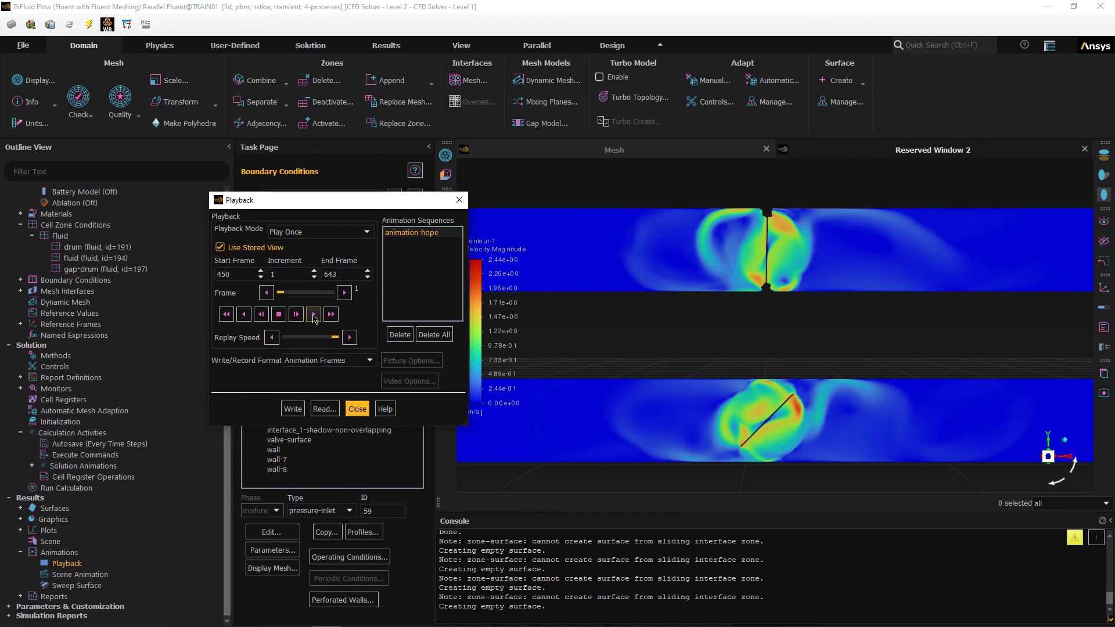
Play the animation-hope sequence, restart it from frame 450, and stop near frame 572
left_click(314, 317)
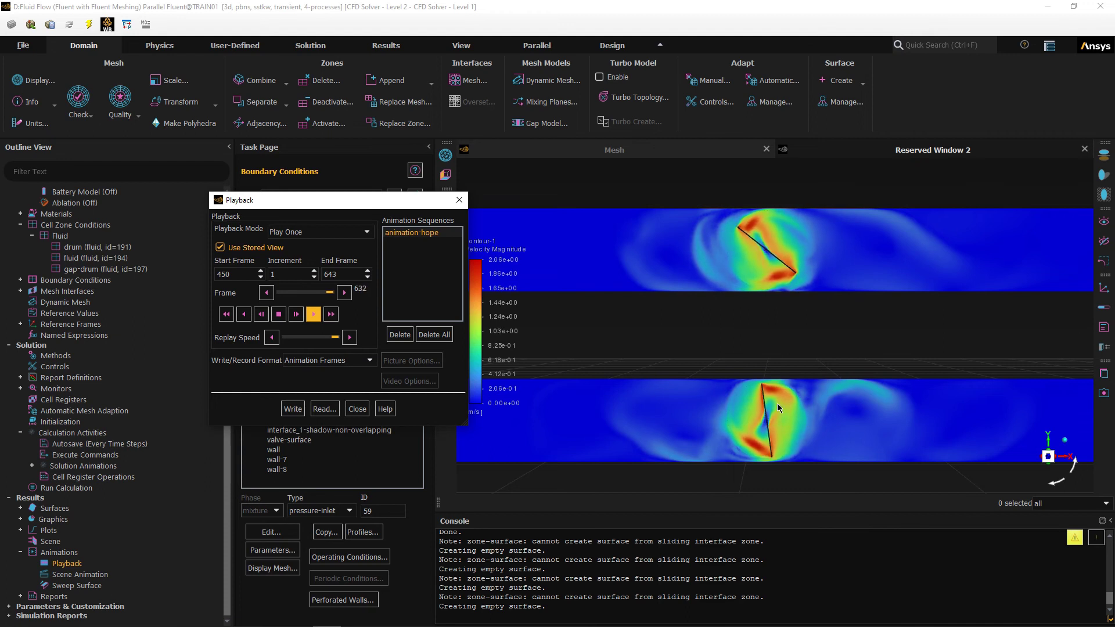
left_click(278, 314)
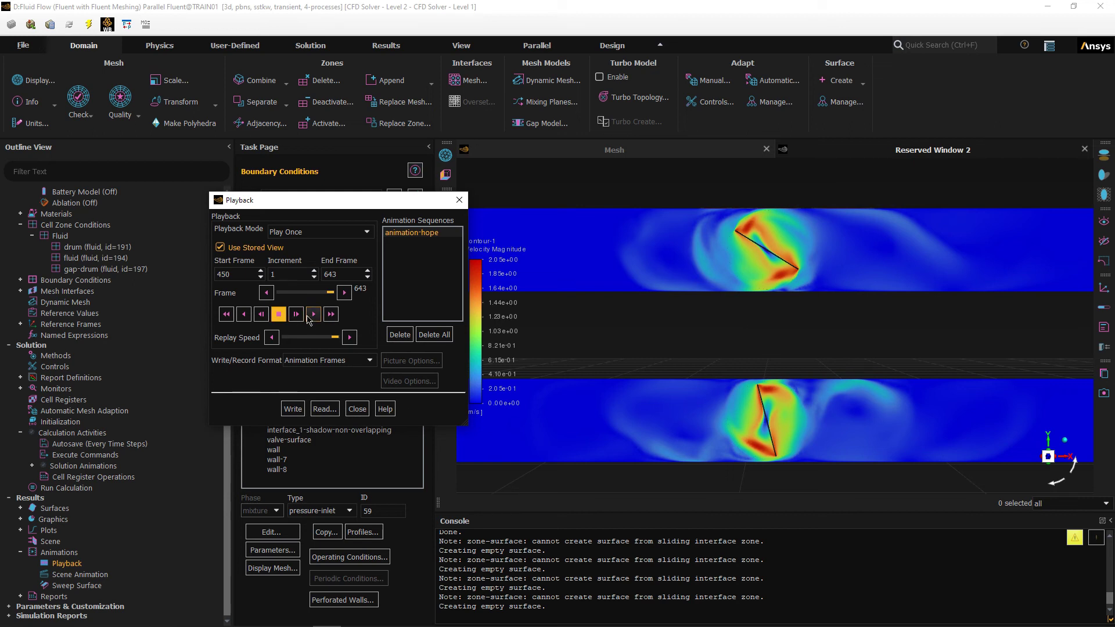
left_click(312, 315)
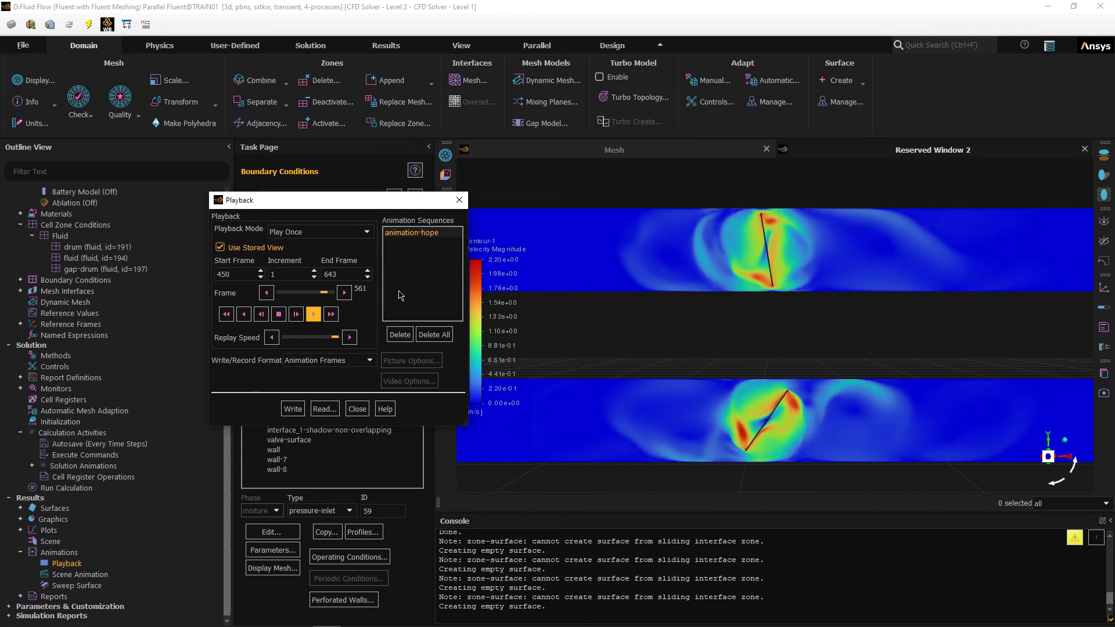
left_click(279, 314)
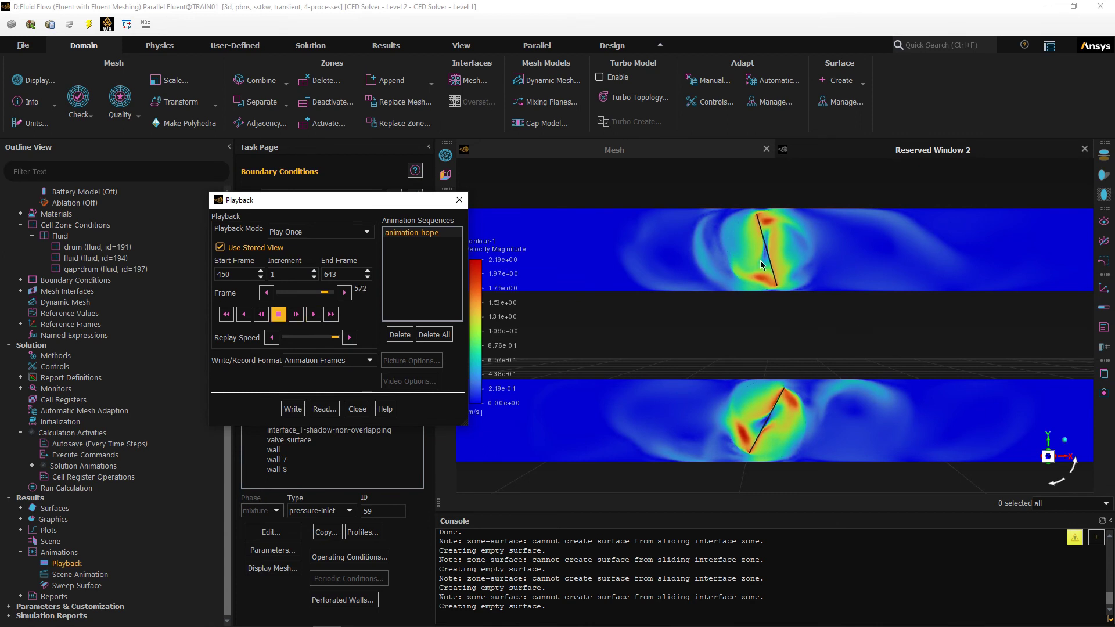